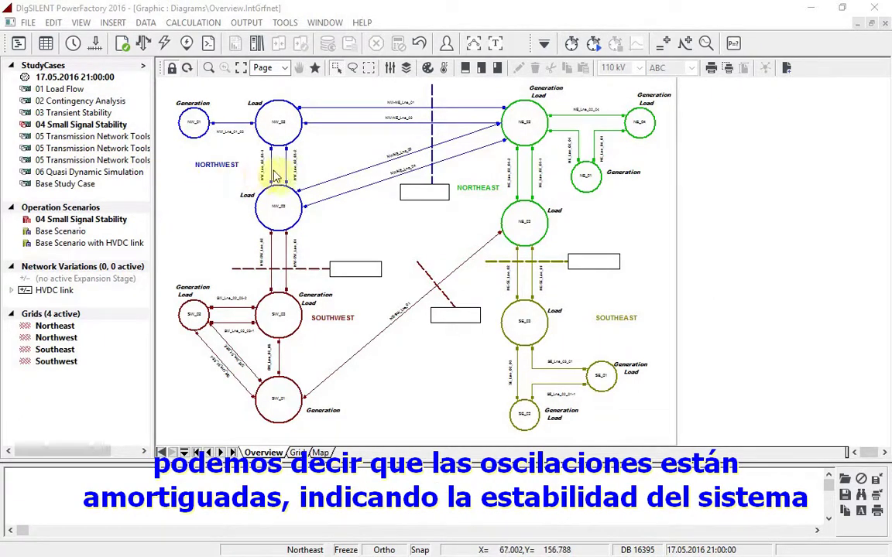
# Switch to the Modal Analysis toolbox and calculate initial conditions using RMS, balanced positive-sequence settings.
pyautogui.click(547, 48)
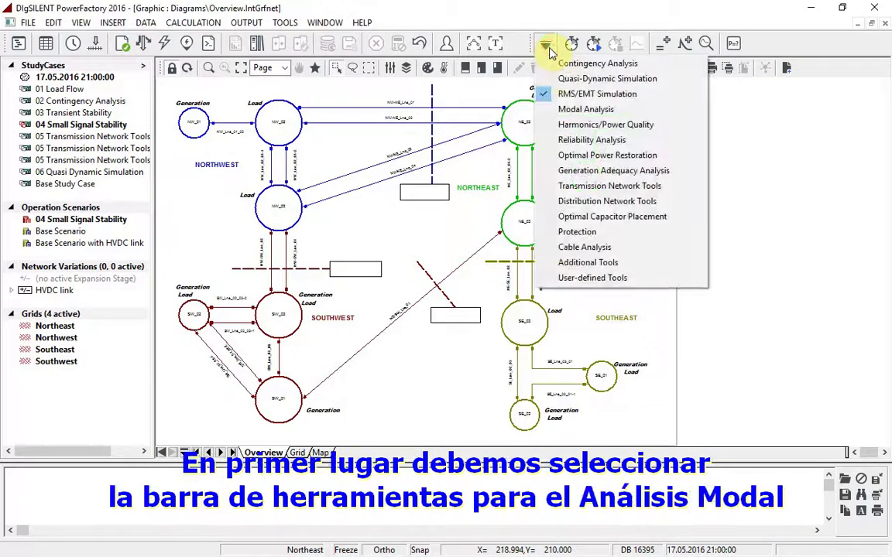
pyautogui.click(554, 110)
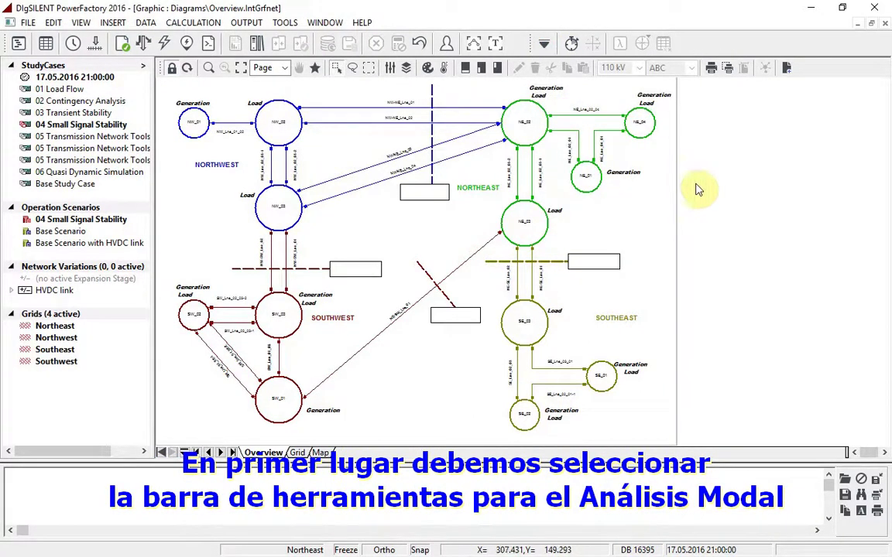
pyautogui.click(572, 44)
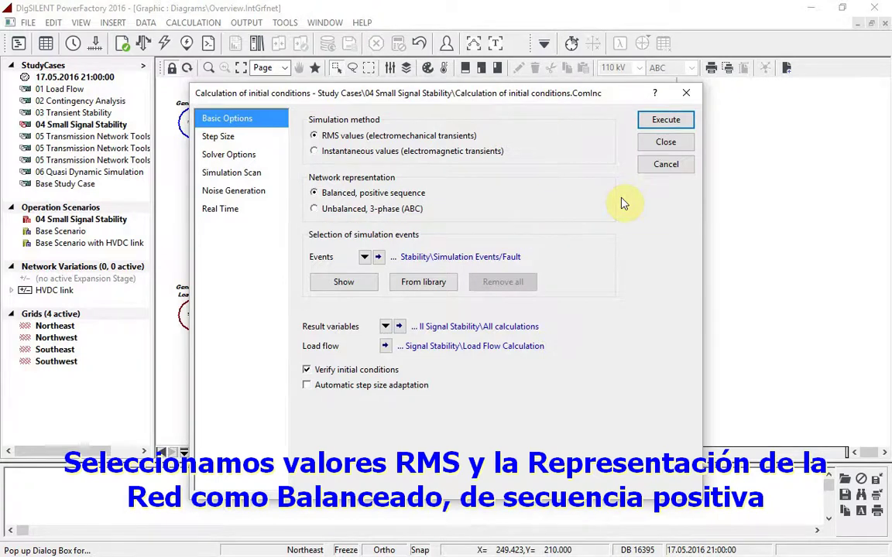
pyautogui.click(664, 121)
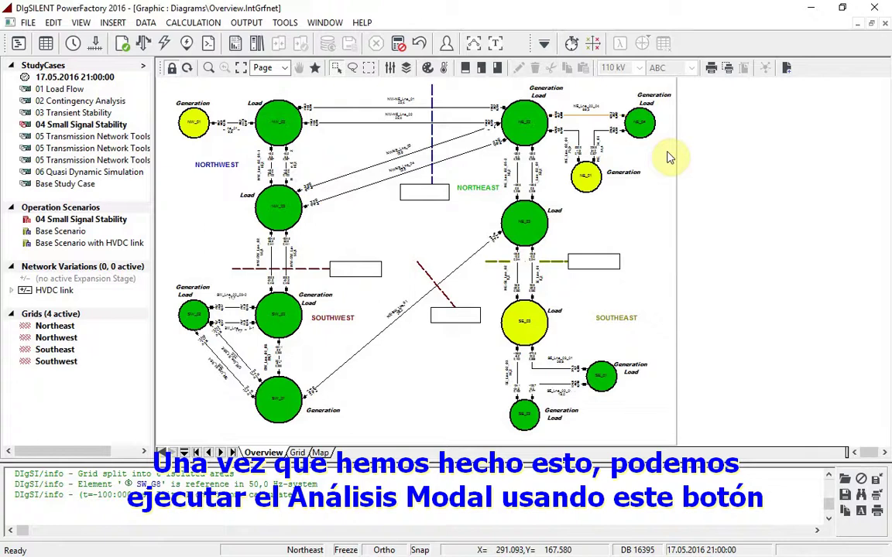
# Run modal analysis with the QR/QZ method, also computing right eigenvectors and participation factors.
pyautogui.click(573, 43)
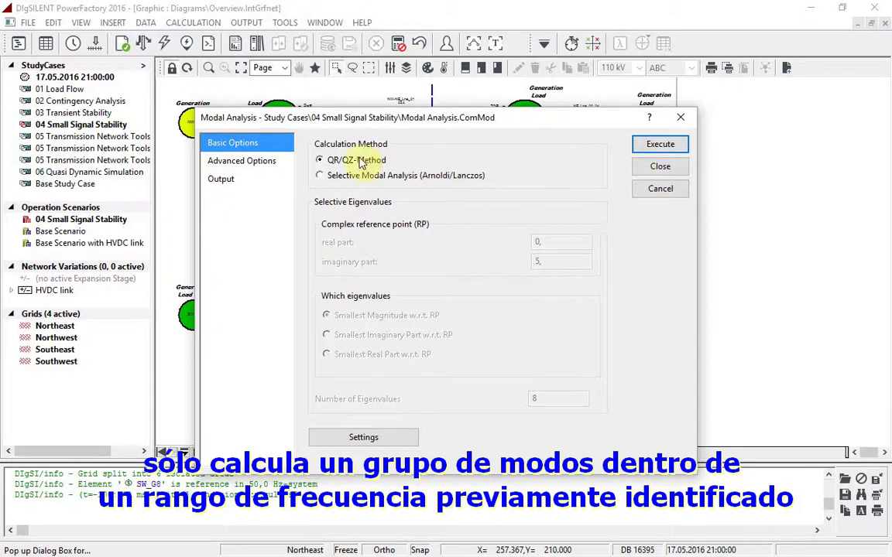
pyautogui.click(222, 165)
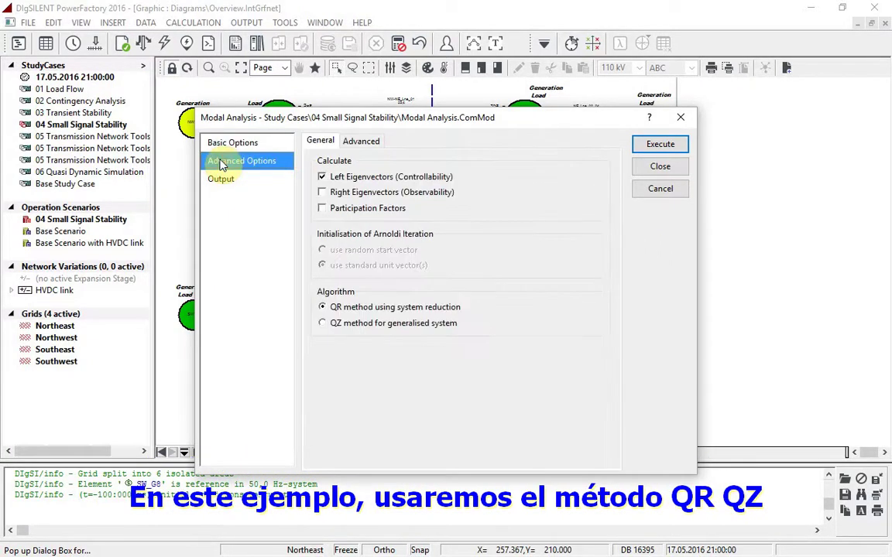
pyautogui.click(322, 193)
pyautogui.click(323, 209)
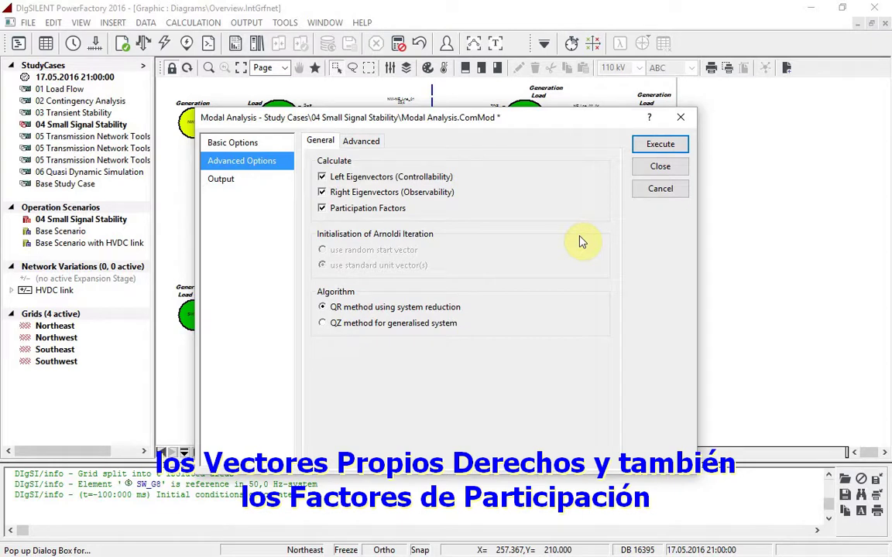
pyautogui.click(659, 144)
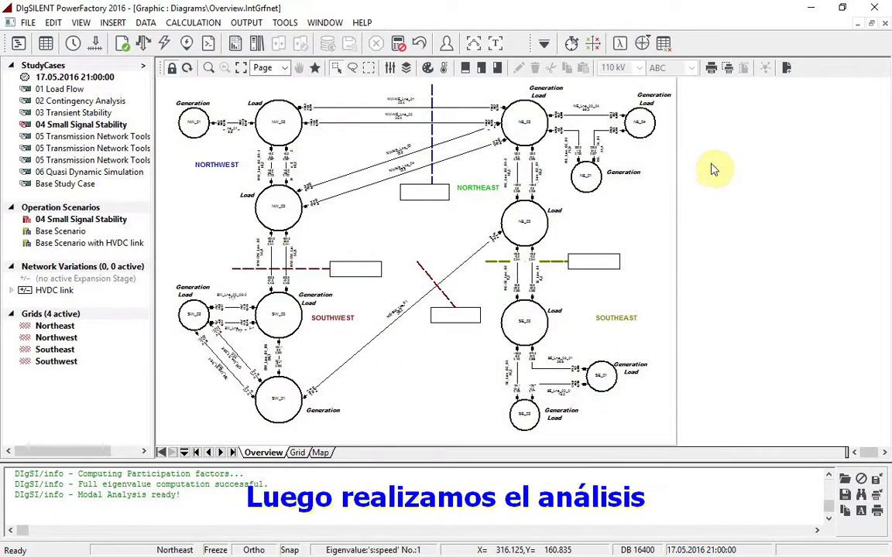
# Create an Eigenvalue Plot filtered to show only the oscillatory modes.
pyautogui.click(645, 46)
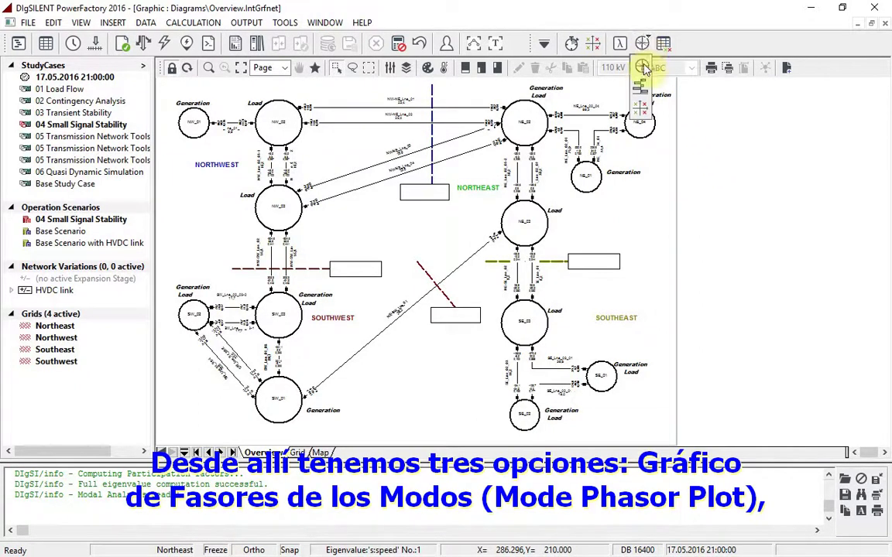
pyautogui.click(642, 112)
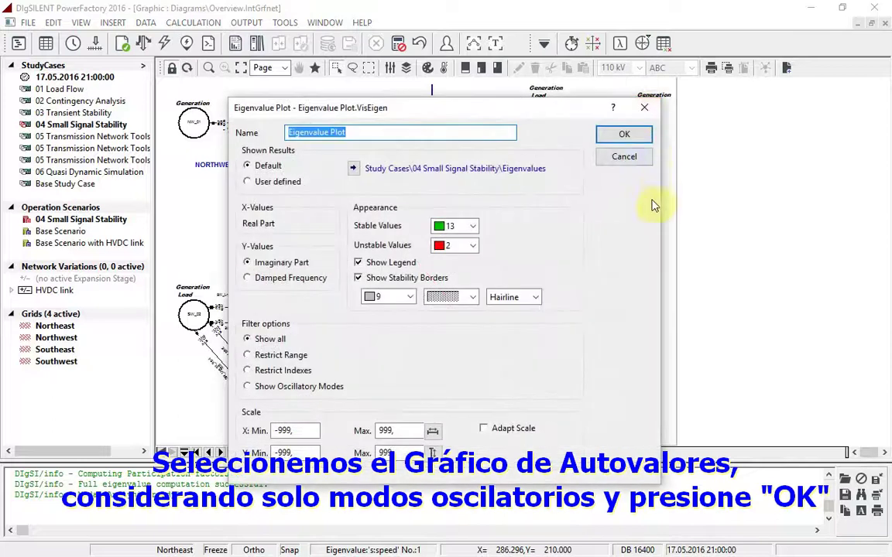
pyautogui.click(248, 387)
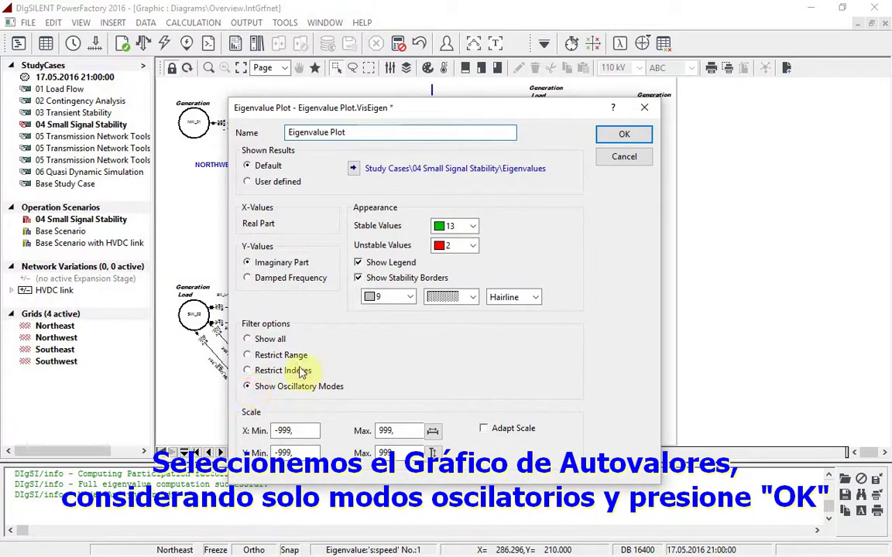
pyautogui.click(624, 134)
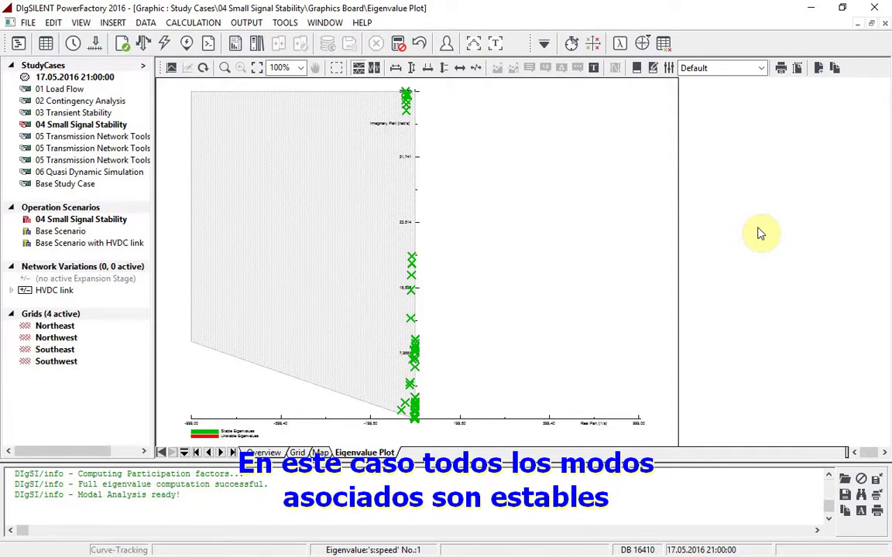
# Zoom the eigenvalue plot's real axis to the area of interest and open the Eigenvalues results table.
pyautogui.click(425, 71)
pyautogui.moveTo(396, 79); pyautogui.dragTo(418, 97)
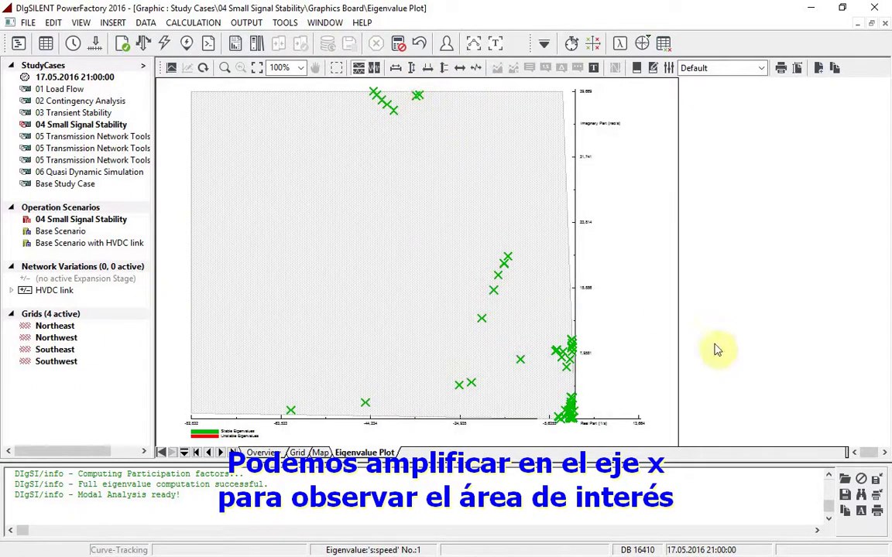
pyautogui.click(663, 48)
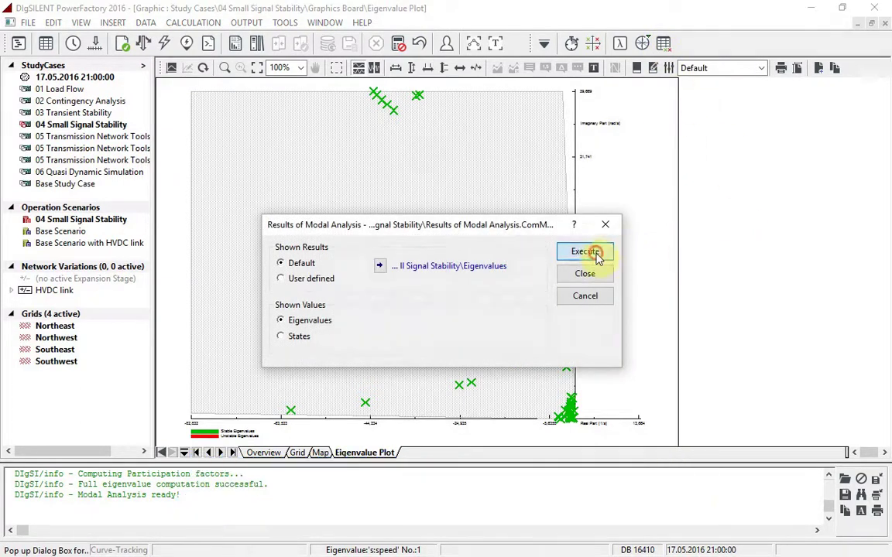
pyautogui.click(586, 253)
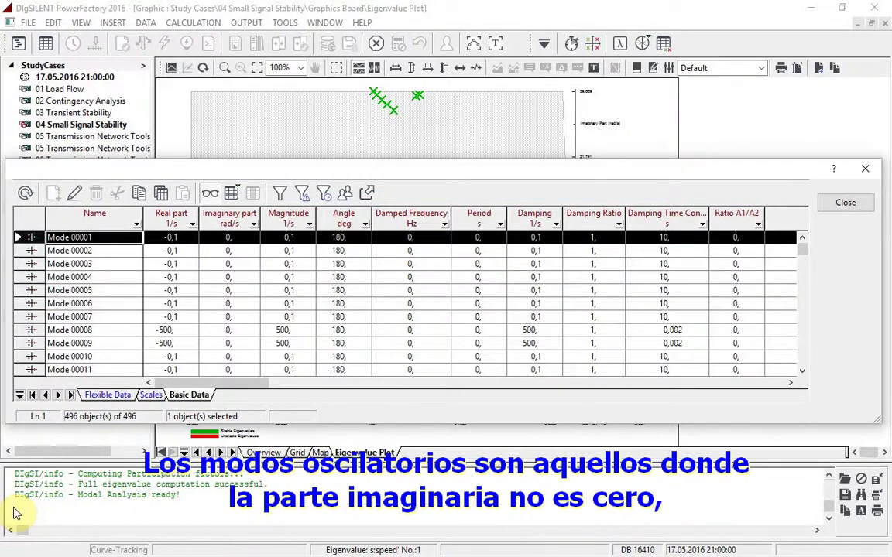
# Filter the table's imaginary-part column to exclude zero values, keeping only oscillatory modes.
pyautogui.click(253, 223)
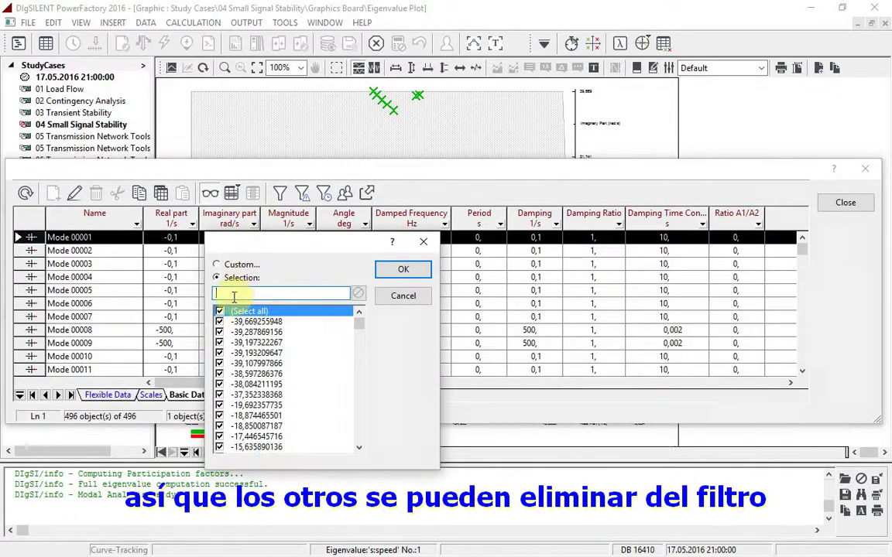
pyautogui.scroll(-5, 254, 376)
pyautogui.scroll(-10, 254, 377)
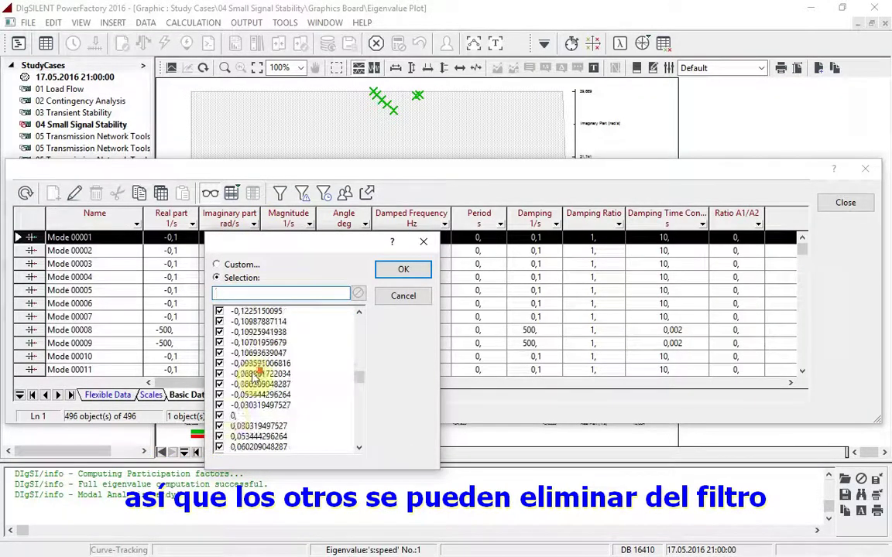
pyautogui.click(220, 417)
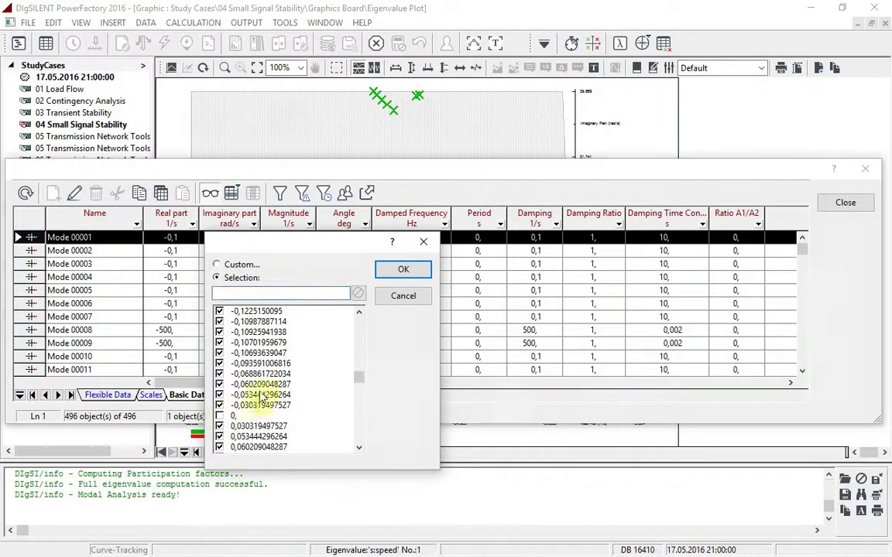
pyautogui.click(398, 274)
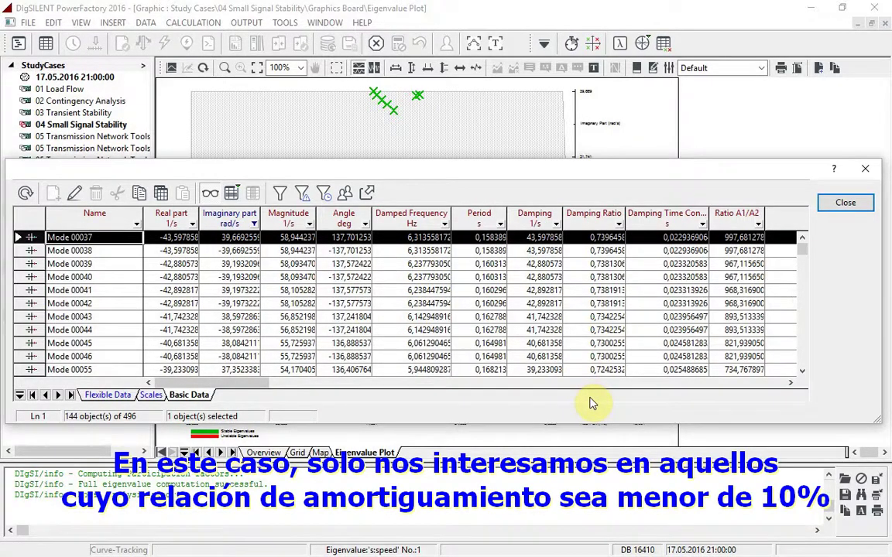
# Filter Damping Ratio to values less than 0,1 and sort the remaining modes by it.
pyautogui.click(618, 225)
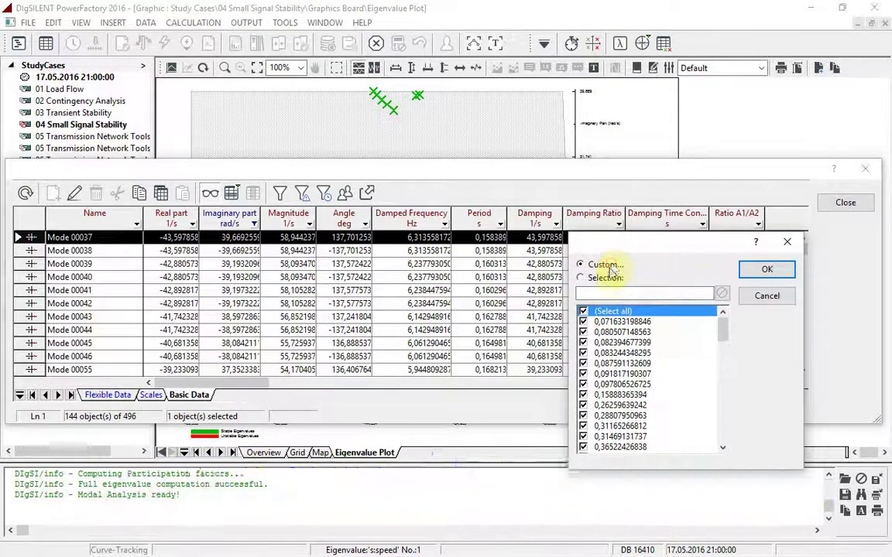
pyautogui.click(755, 271)
pyautogui.click(412, 259)
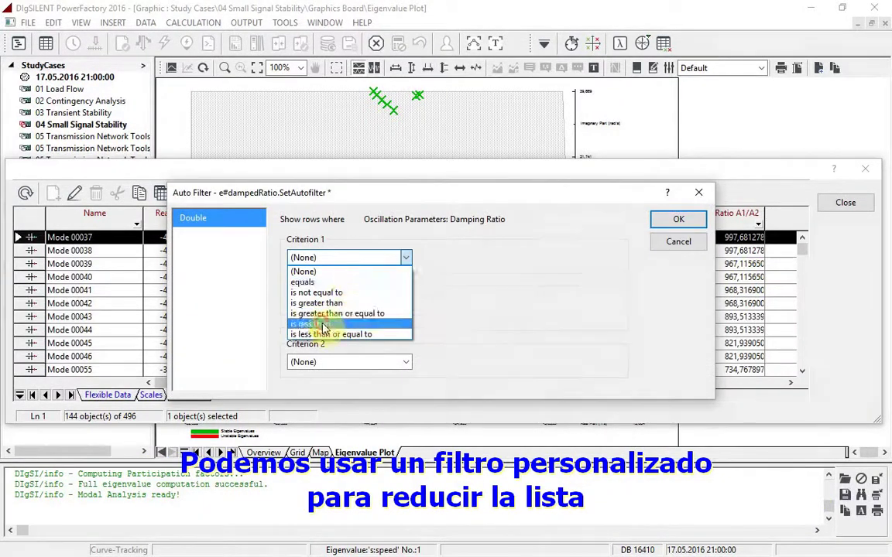
pyautogui.click(398, 326)
pyautogui.click(442, 257)
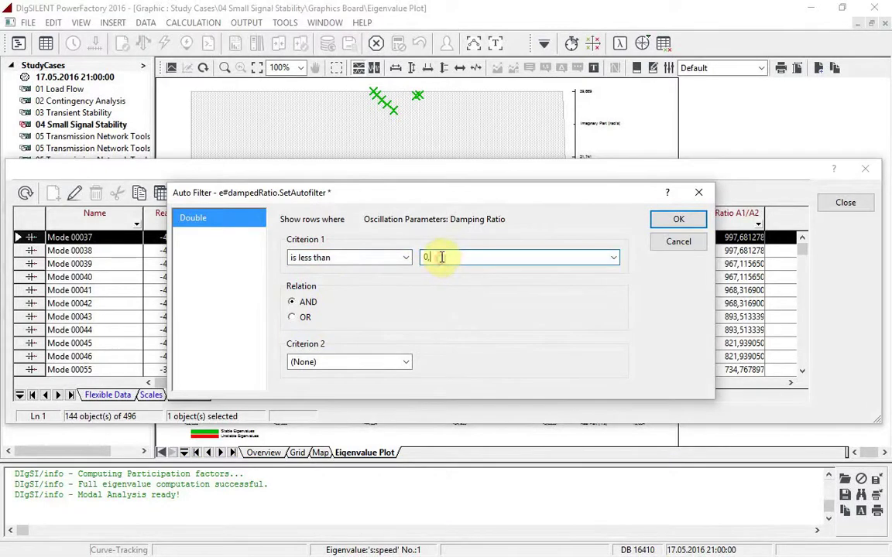
pyautogui.write('1')
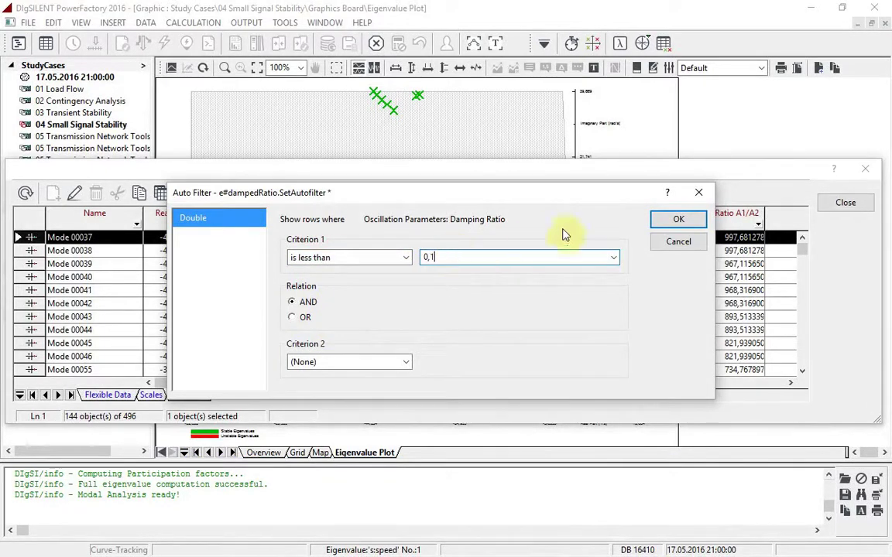
pyautogui.click(679, 221)
pyautogui.click(593, 214)
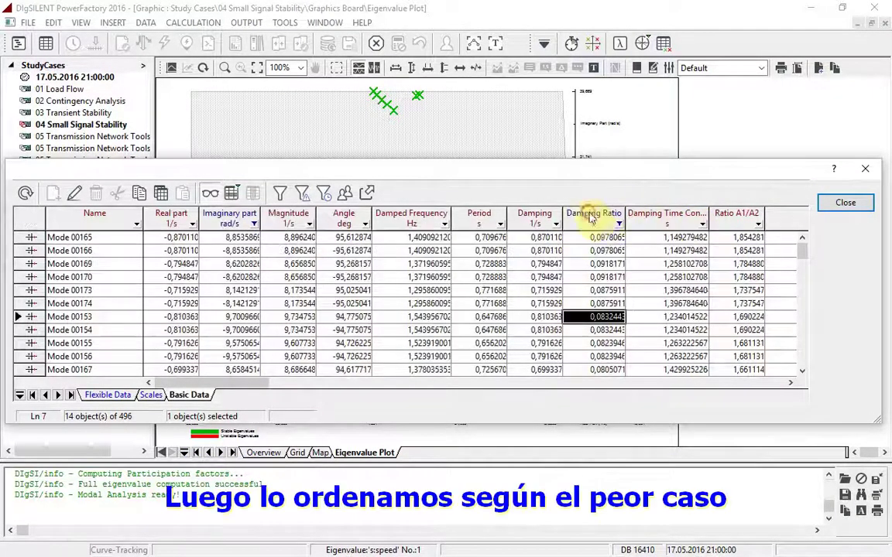
# Create a participation bar plot for Mode 00165, close the modes table, and return to the Eigenvalue Plot.
pyautogui.rightClick(30, 238)
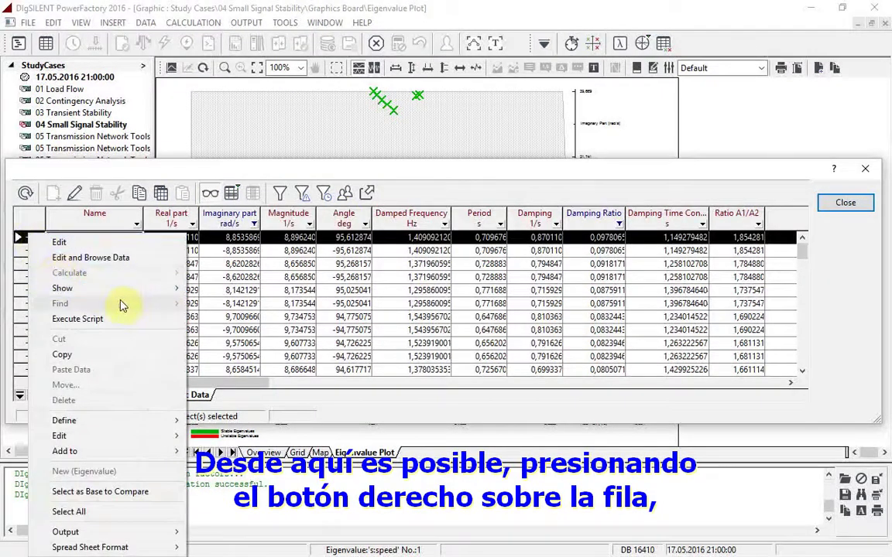
pyautogui.moveTo(155, 288)
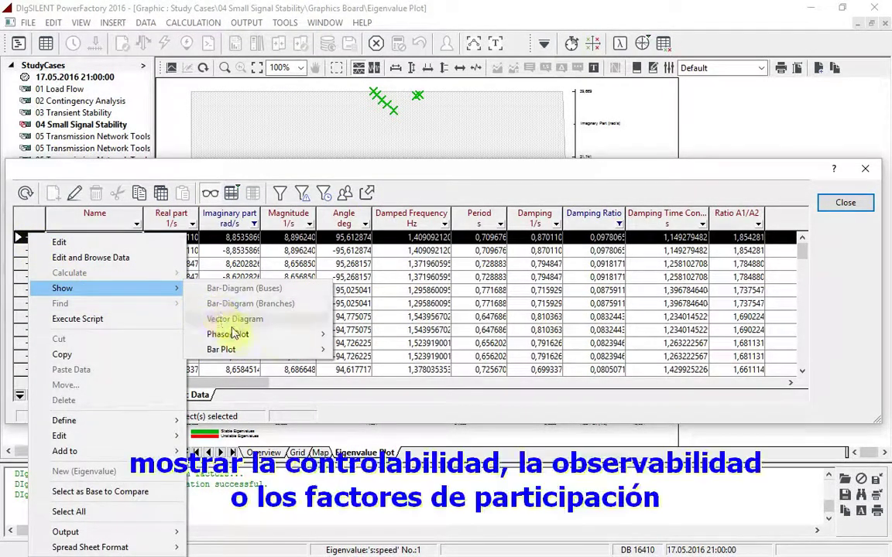
pyautogui.moveTo(276, 338)
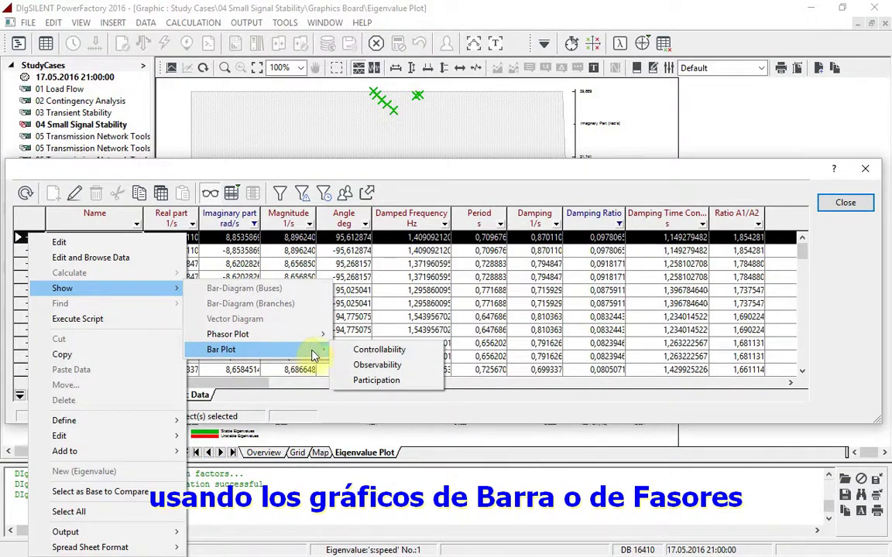
pyautogui.click(364, 380)
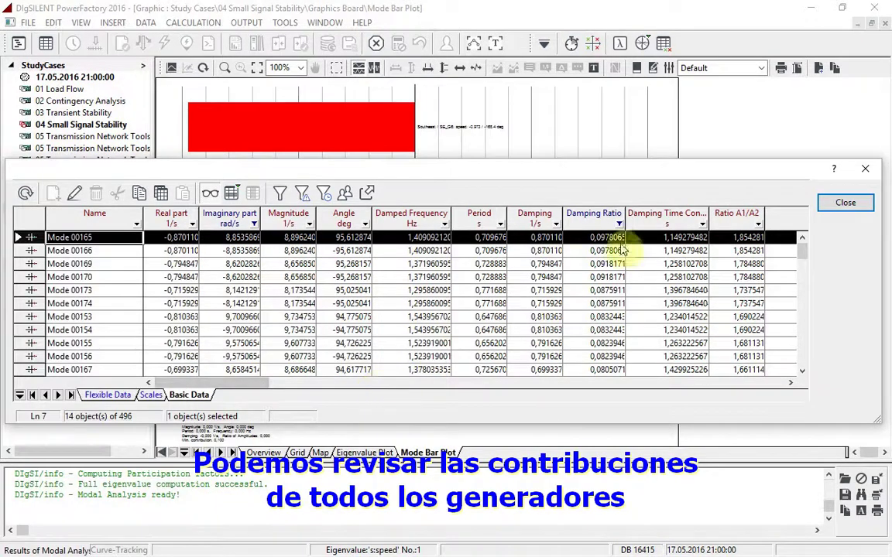
pyautogui.click(833, 205)
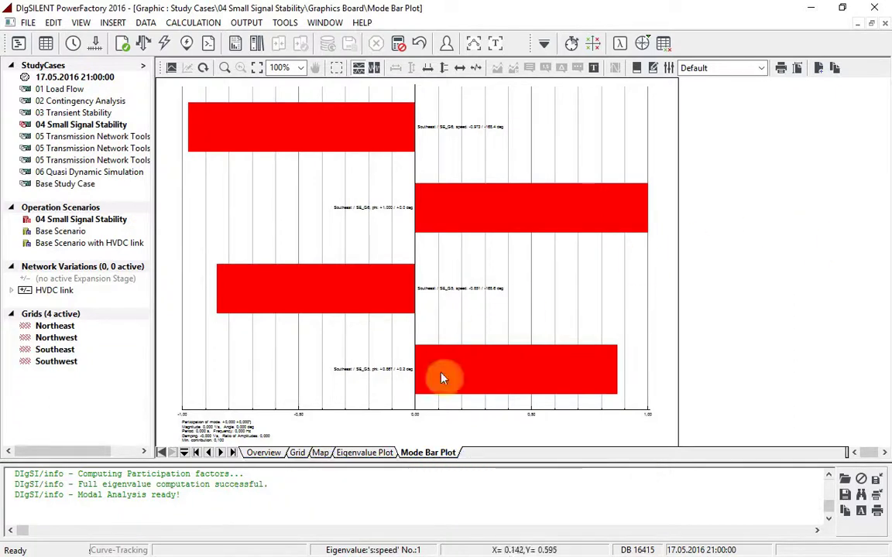
pyautogui.click(367, 455)
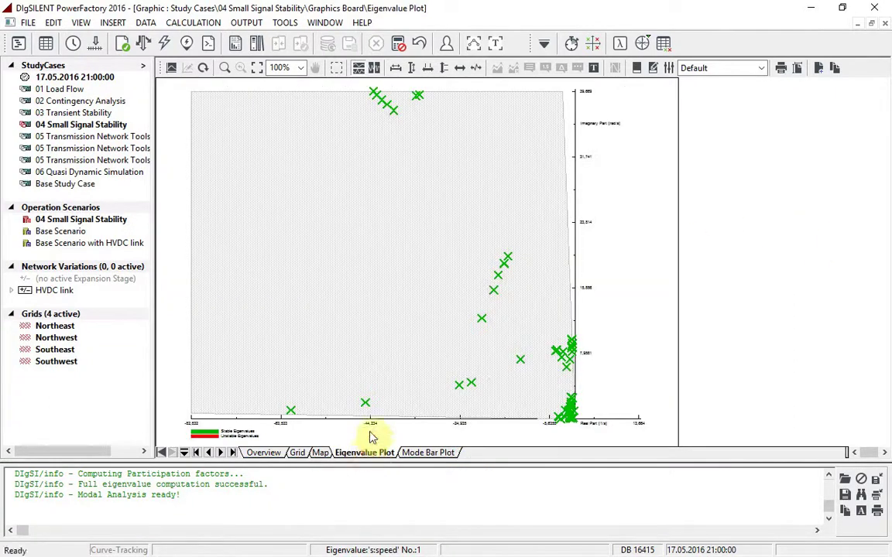
# Inspect Mode 00113's eigenvalue details (damping ratio 0,8558894) on the plot, then dismiss them.
pyautogui.click(482, 321)
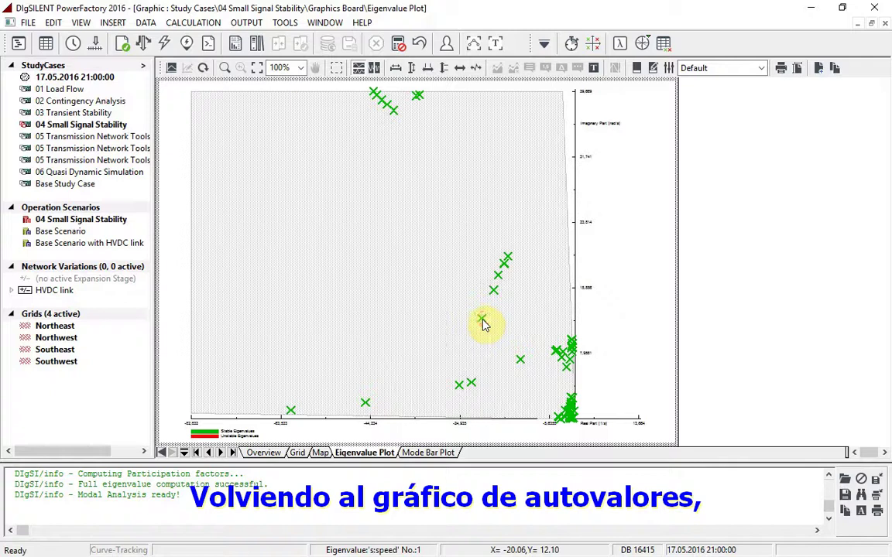
pyautogui.doubleClick(482, 322)
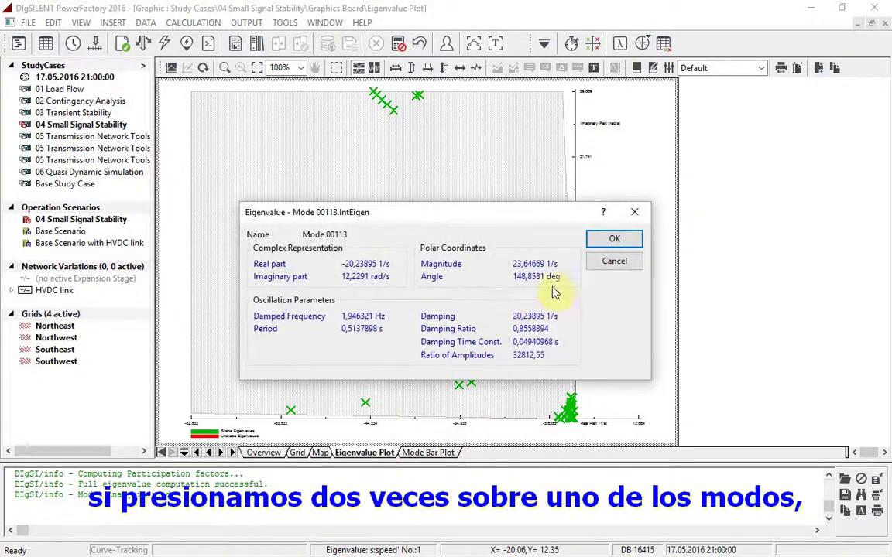
pyautogui.click(596, 264)
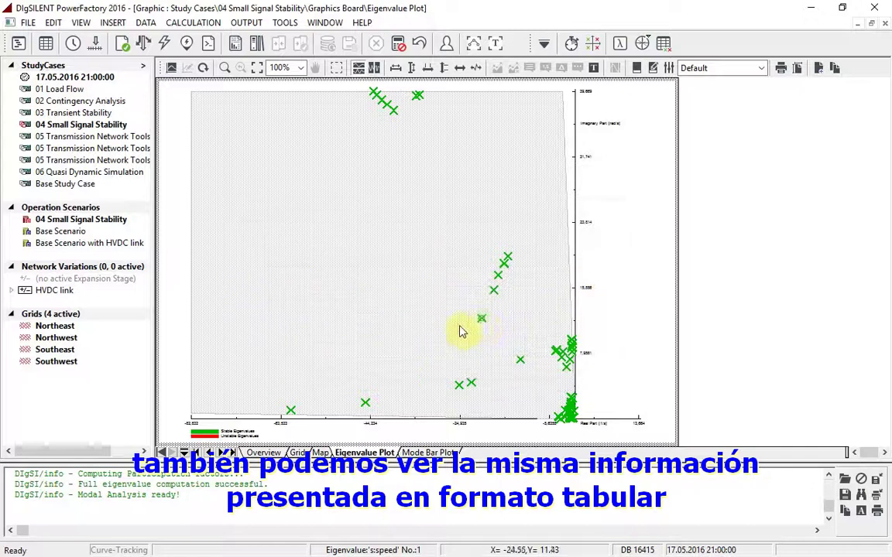
# Create a participation bar plot for the mode from the eigenvalue plot.
pyautogui.rightClick(483, 325)
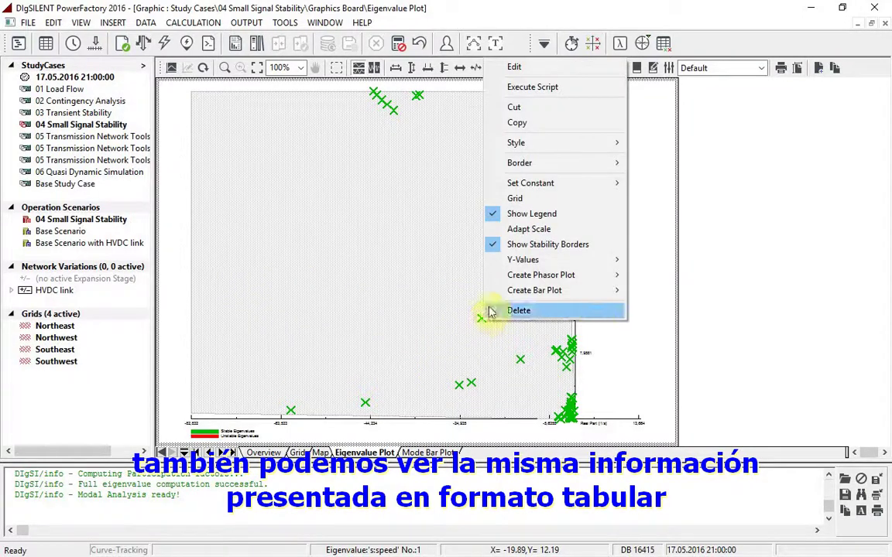
pyautogui.moveTo(598, 297)
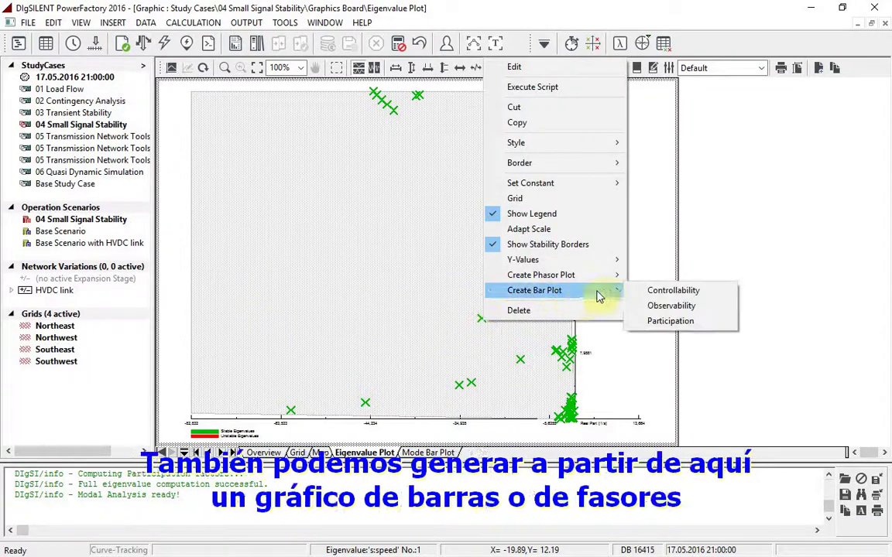
pyautogui.click(635, 320)
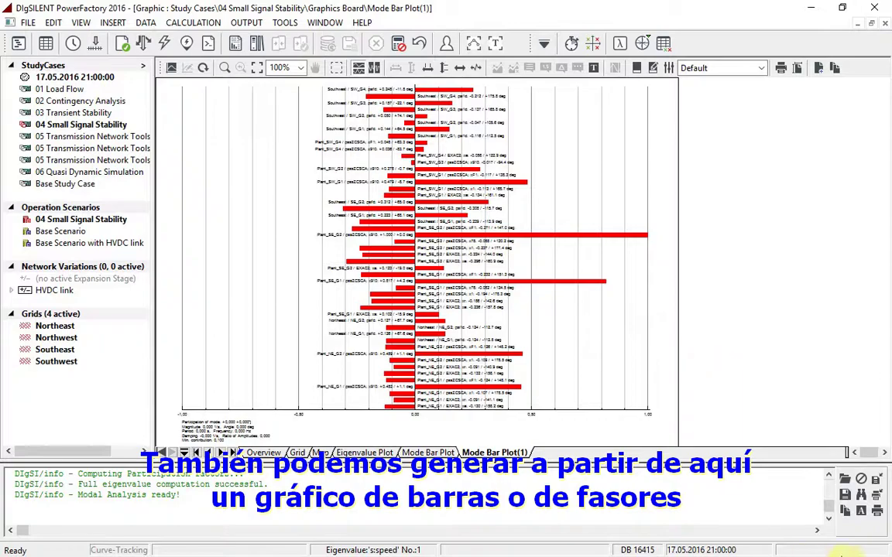